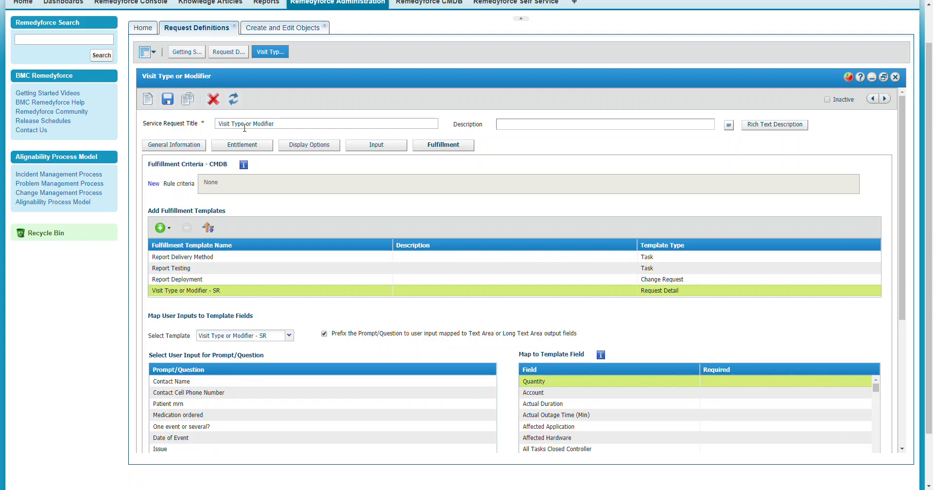
Review the Visit Type or Modifier request definition's general information and the fulfillment field mappings of its Visit Type or Modifier - SR template.
click(195, 145)
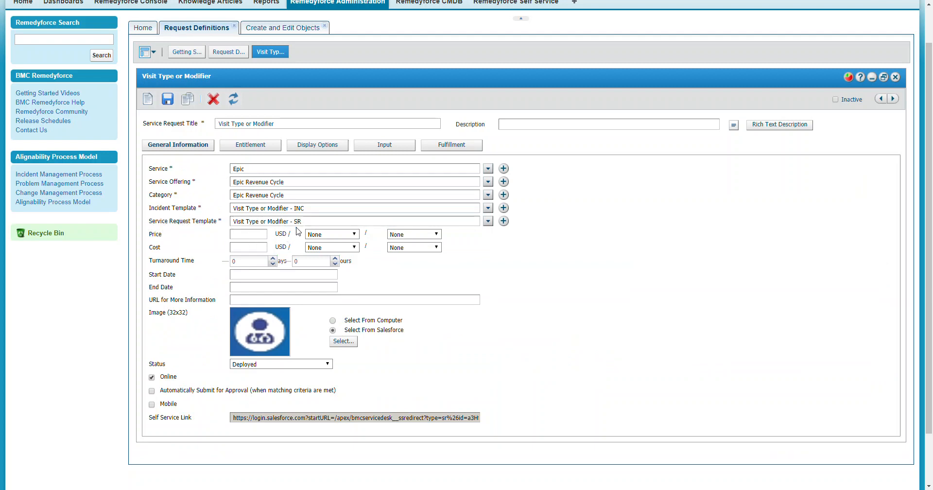
click(432, 154)
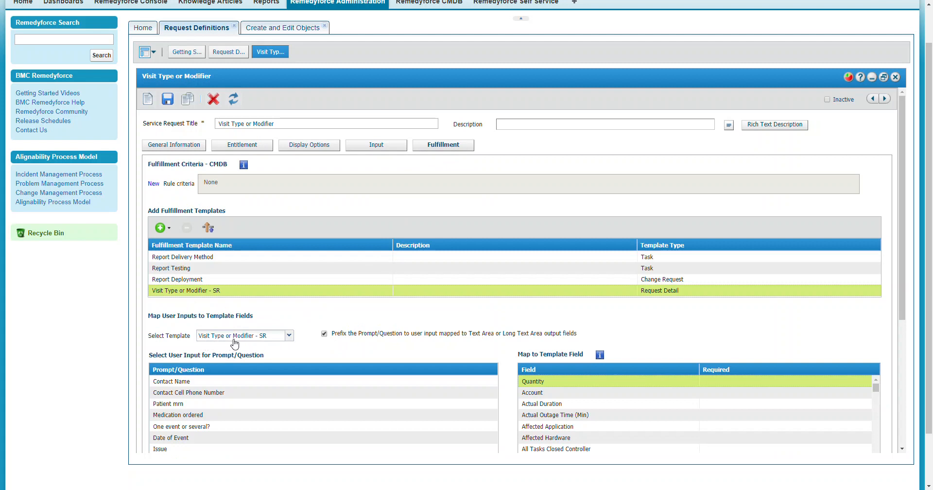
click(289, 336)
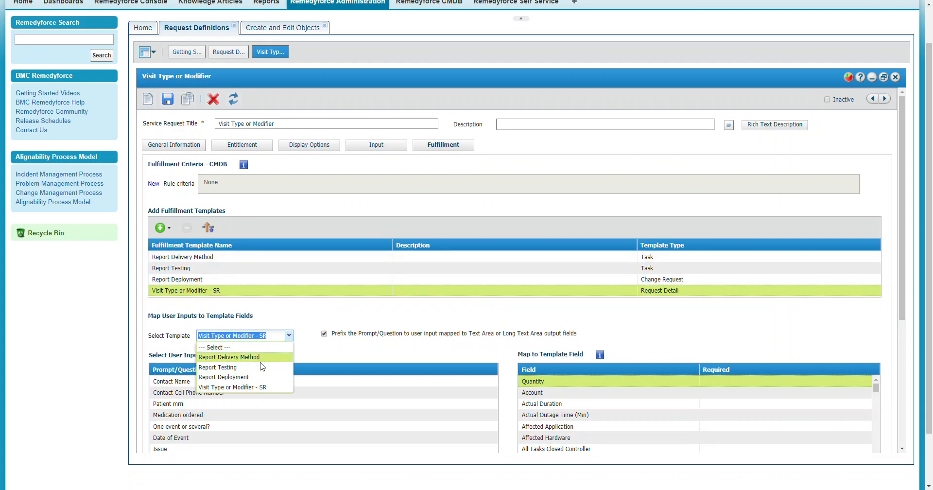
click(248, 387)
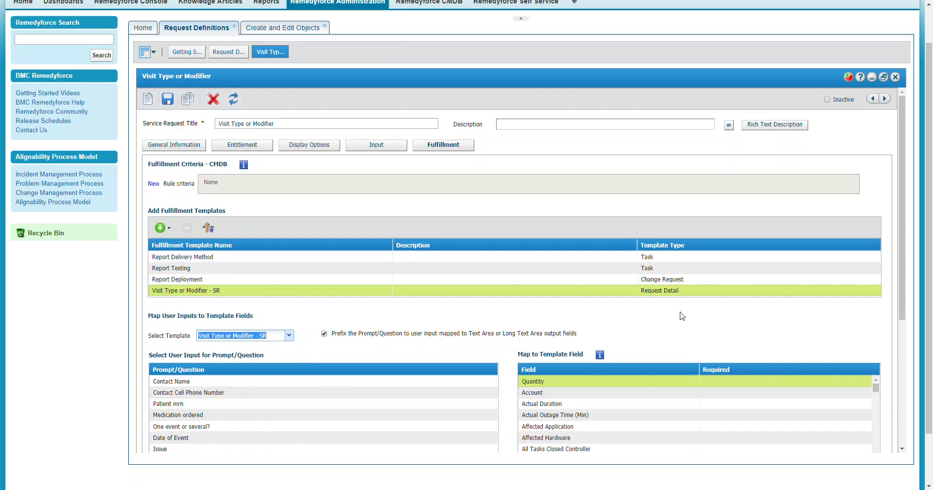
drag(902, 270, 902, 351)
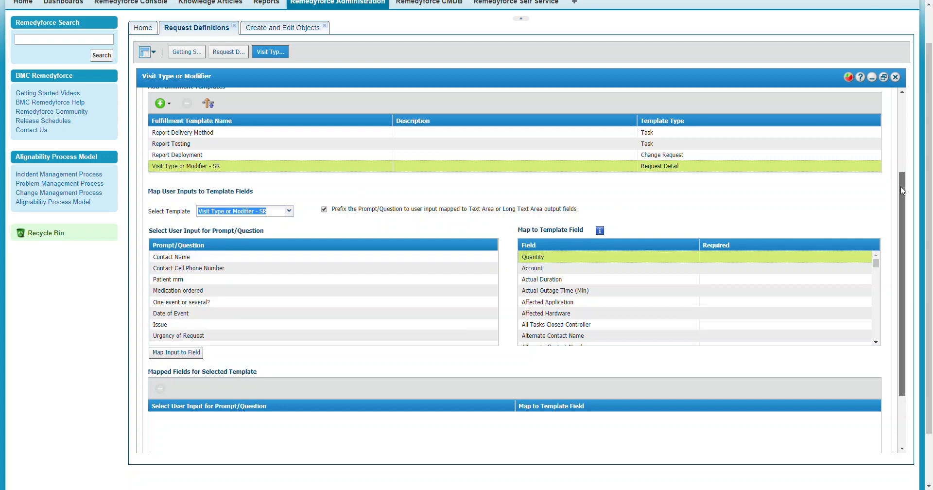
scroll(901, 190, up, 3)
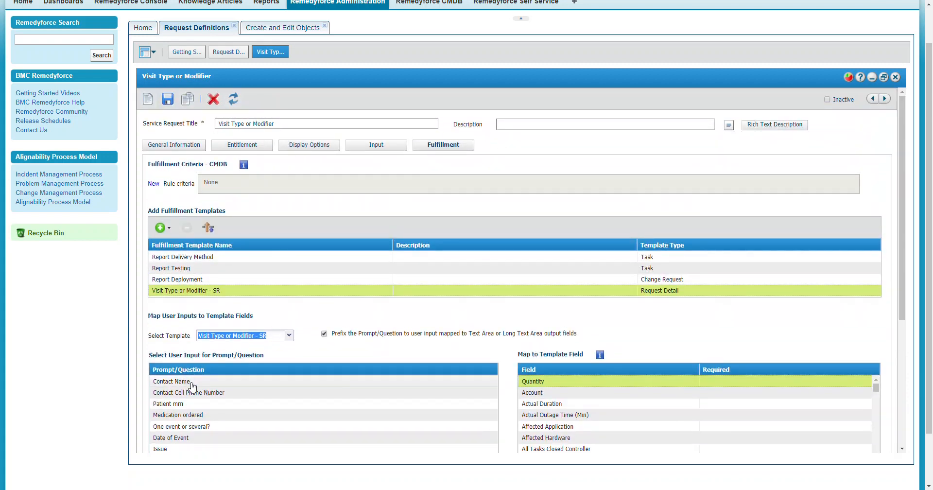
scroll(903, 341, down, 2)
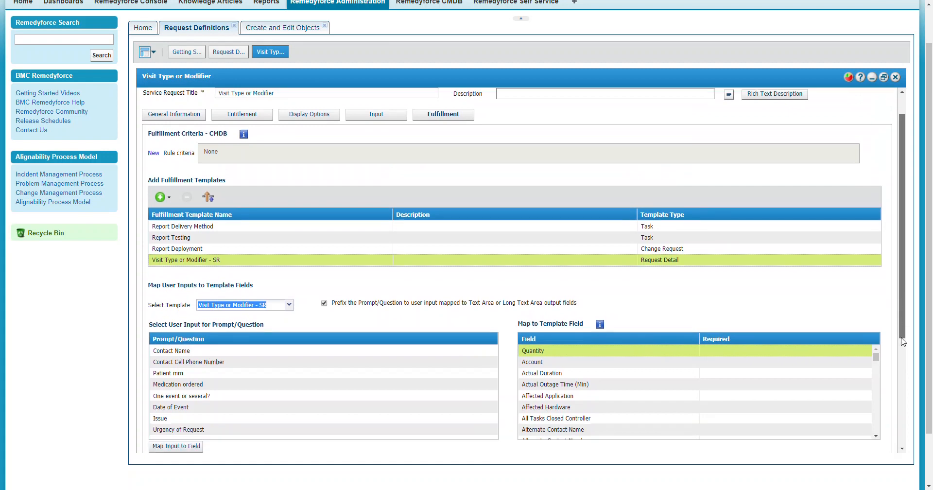
scroll(903, 342, down, 1)
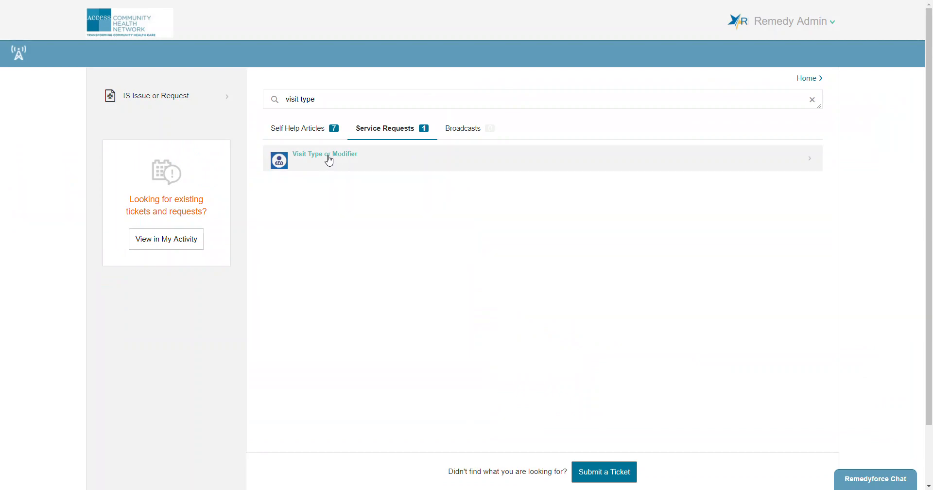
Start a Visit Type or Modifier service request and enter "test" for contact name, contact cell phone number, patient mrn and medication ordered.
click(329, 160)
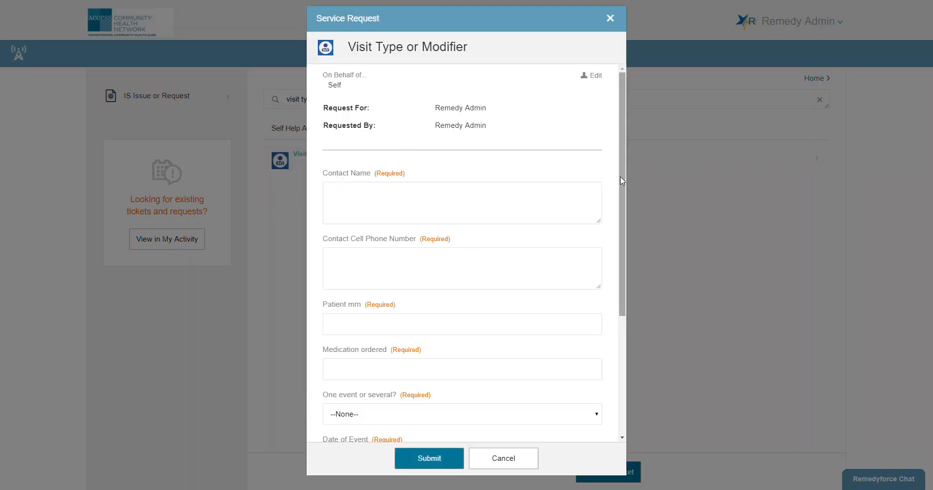
mouse_move(622, 181)
mouse_down()
mouse_move(631, 307)
mouse_move(622, 192)
mouse_up()
click(353, 188)
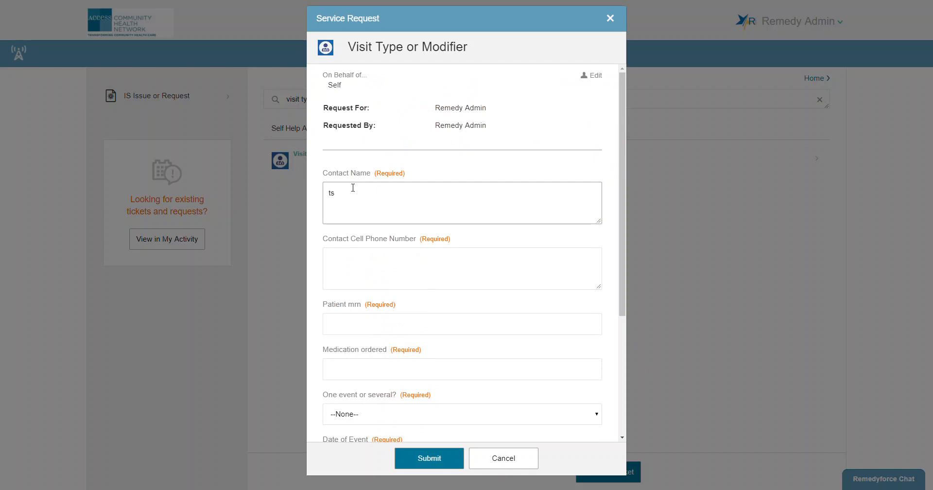
click(352, 271)
text(test)
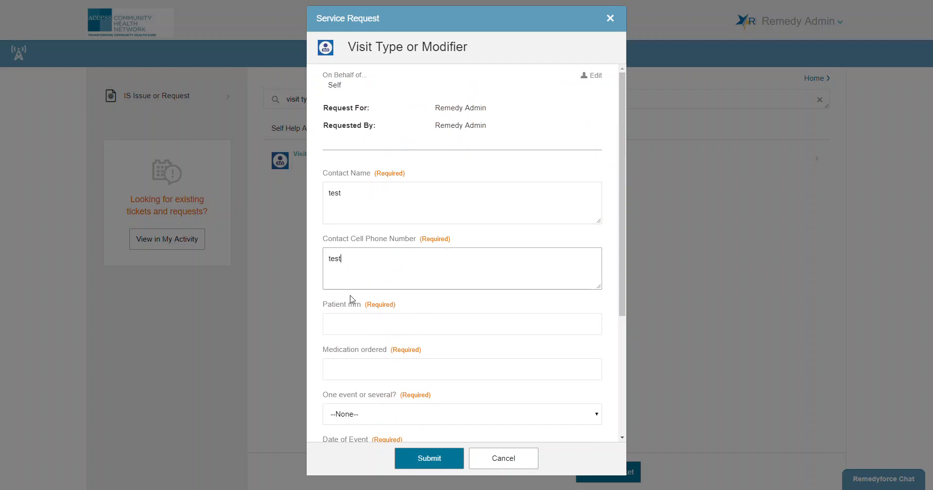
click(356, 324)
text(test)
click(370, 365)
text(test)
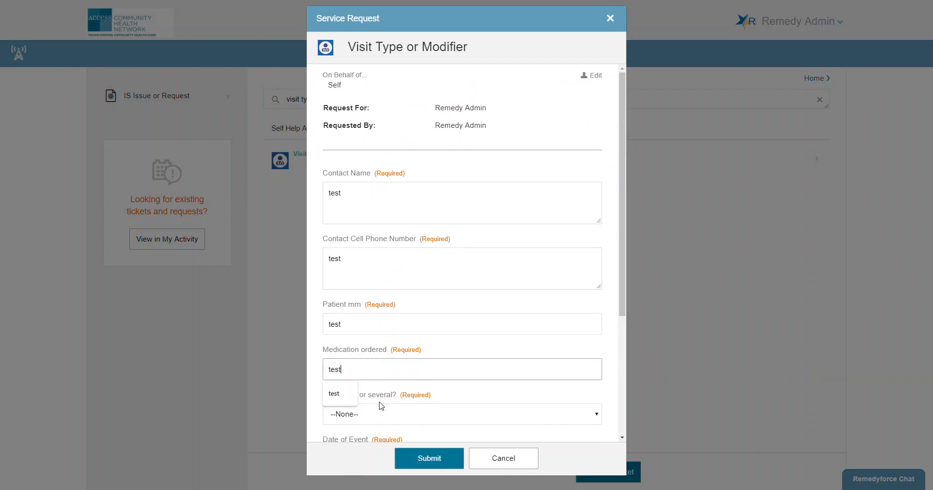
Choose One Event, set the date of event to 03/05/2019 and enter "test" as the issue.
drag(623, 284, 616, 398)
click(403, 246)
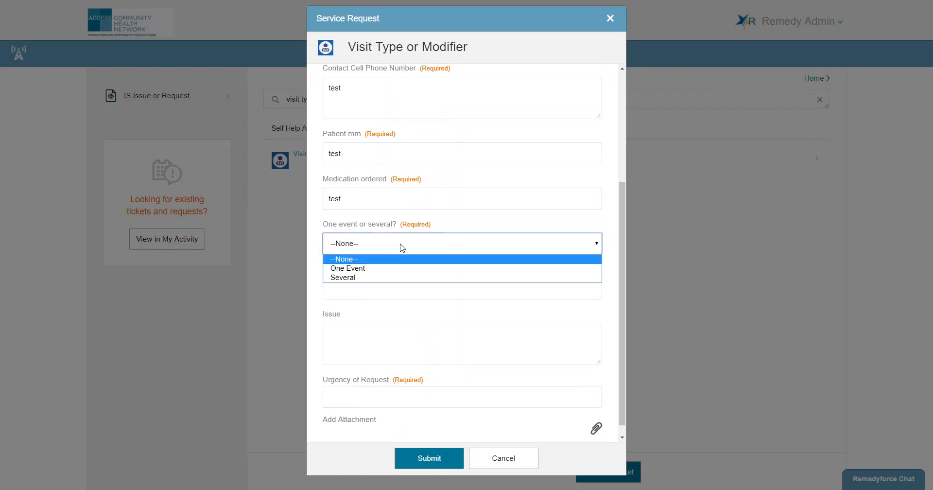
click(372, 267)
click(384, 298)
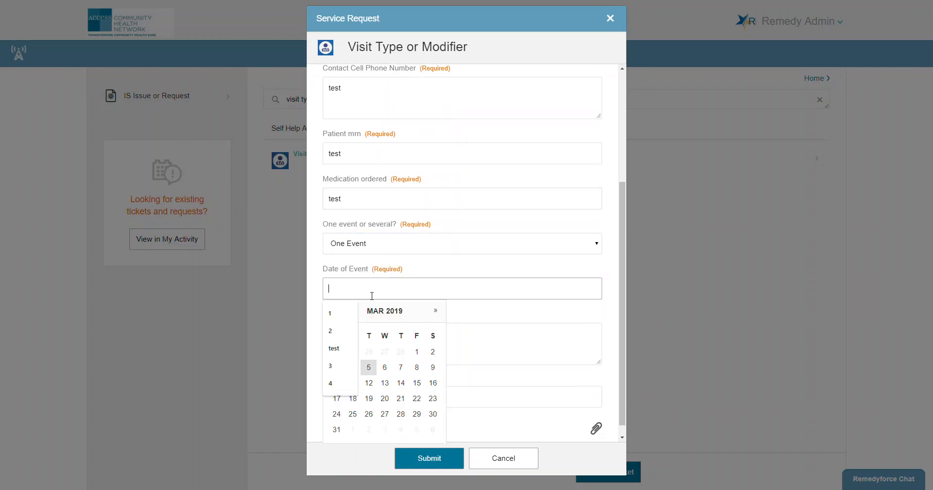
click(377, 364)
scroll(620, 311, down, 1)
click(360, 316)
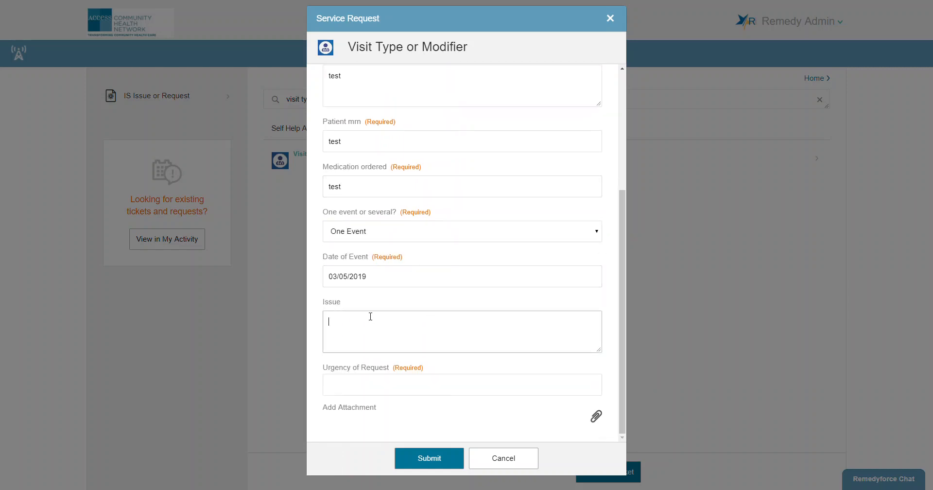
text(test)
Set the urgency of request to LOW and submit the service request.
click(381, 388)
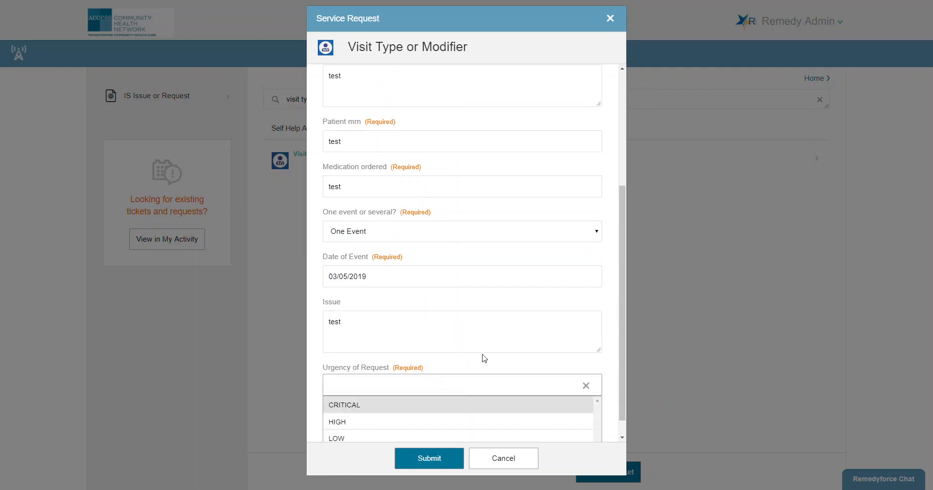
drag(625, 380, 622, 409)
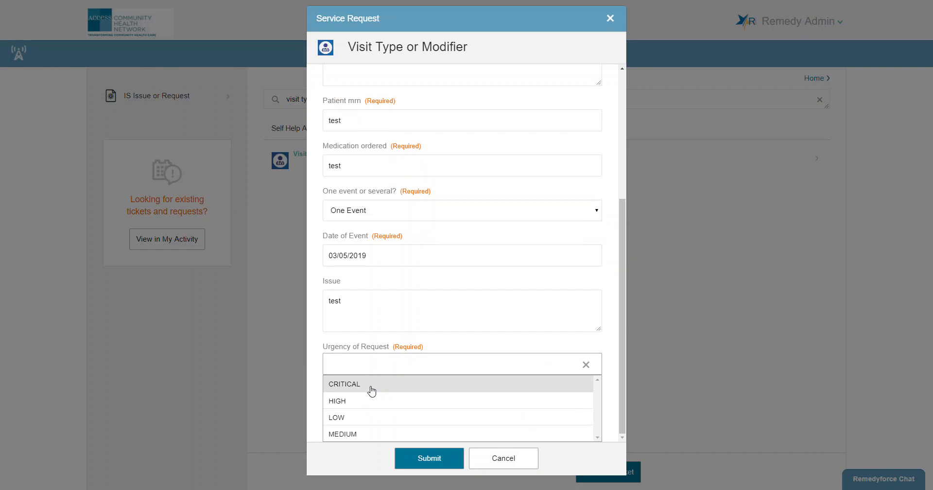
click(360, 419)
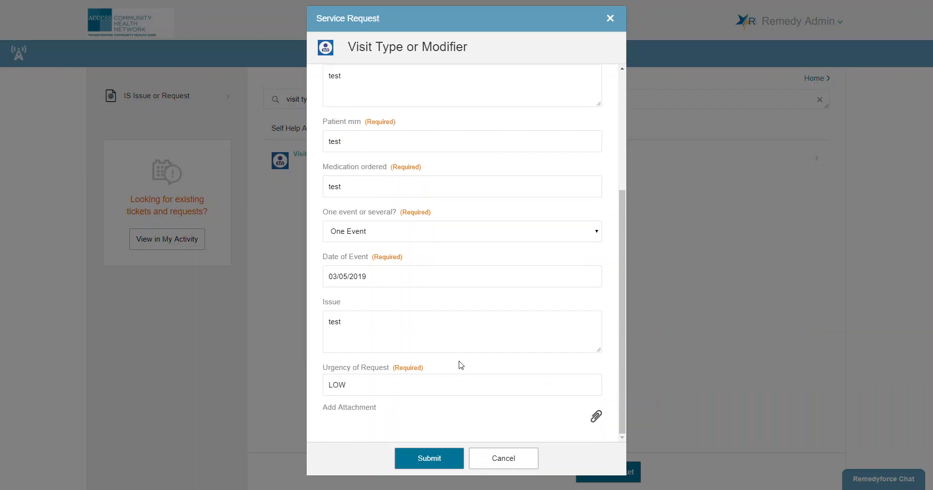
click(439, 462)
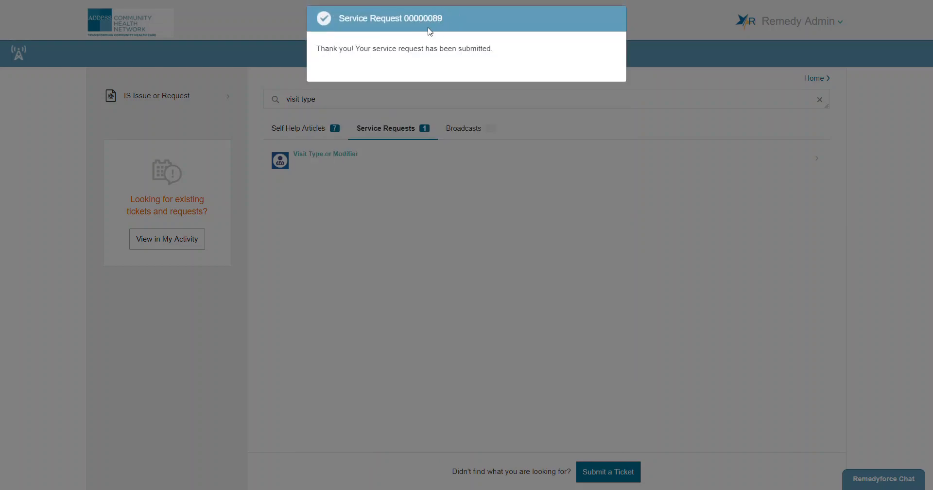
Return to the Visit Type or Modifier request definition and inspect the lookup details of its Urgency of Request input.
click(275, 8)
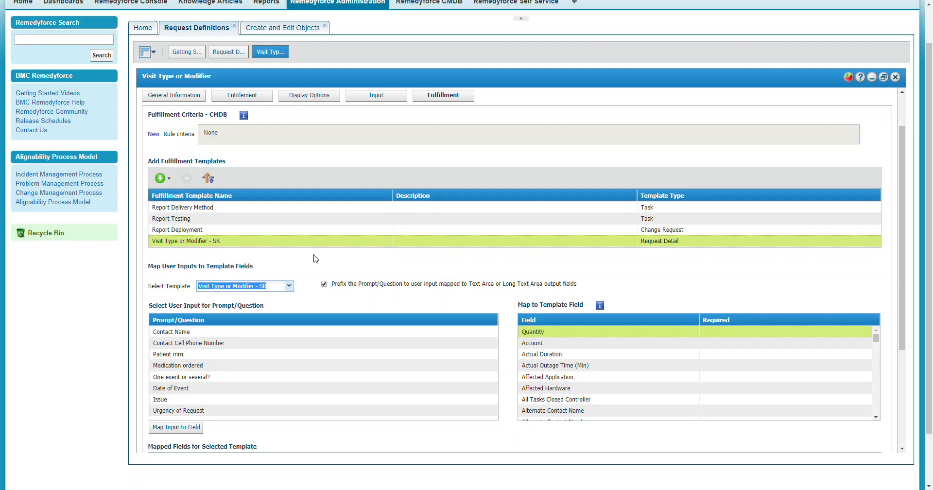
click(363, 98)
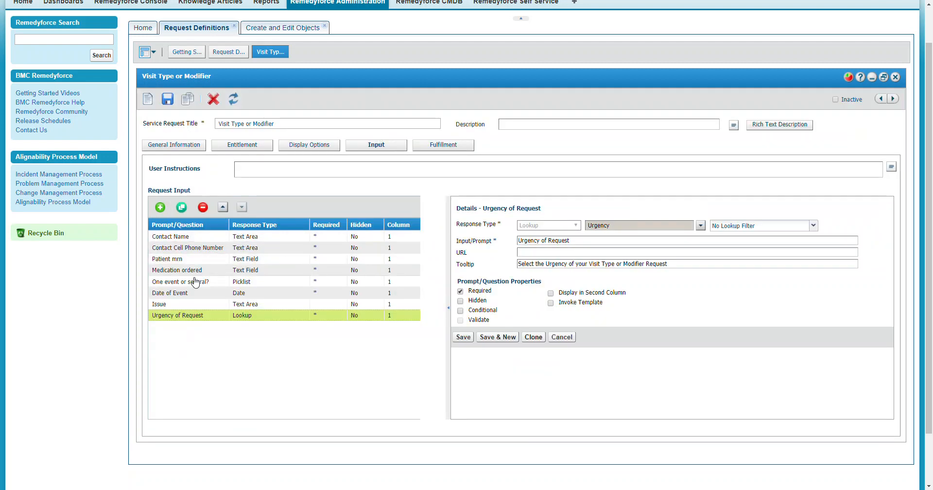
click(179, 316)
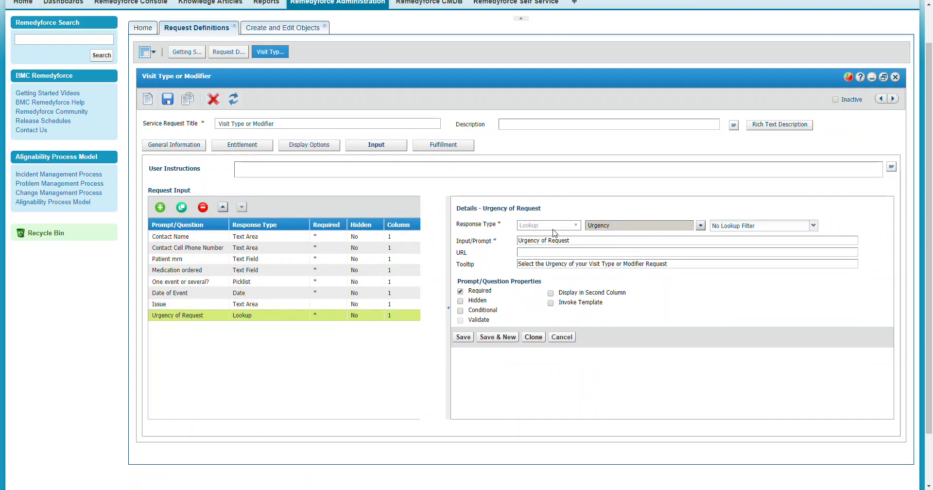
click(208, 316)
Inspect the Urgency field among the Incident object's custom fields and return to the request definition's fulfillment settings.
click(274, 30)
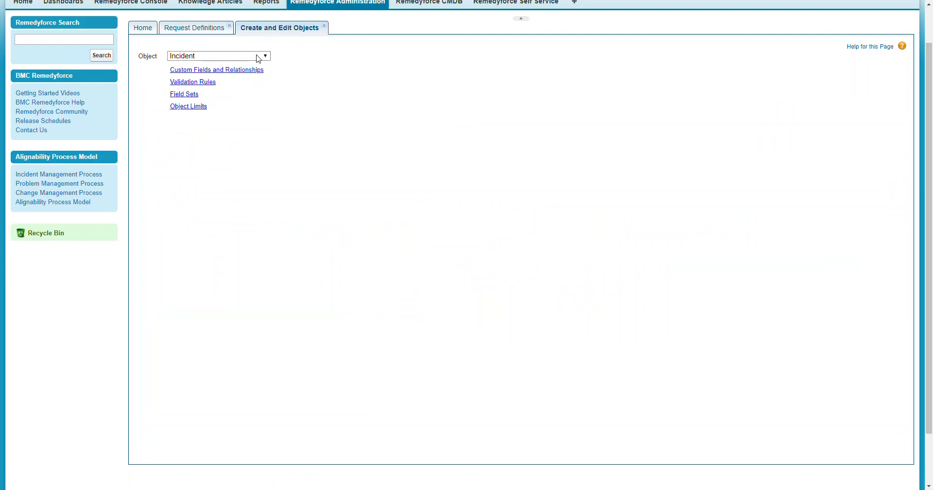
click(216, 71)
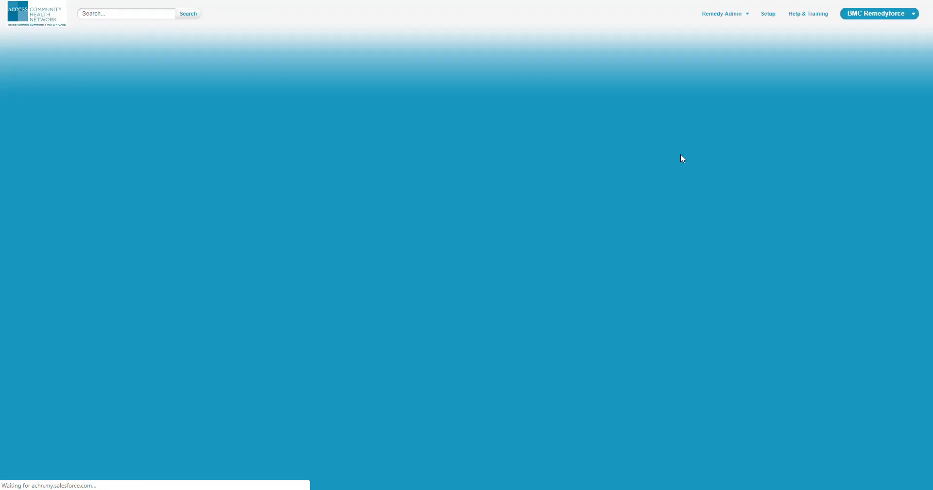
drag(928, 79, 925, 238)
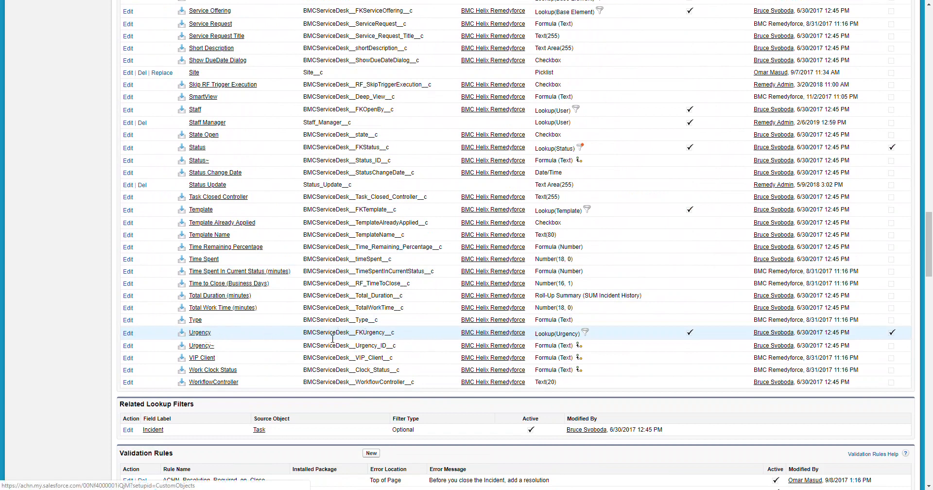
click(200, 332)
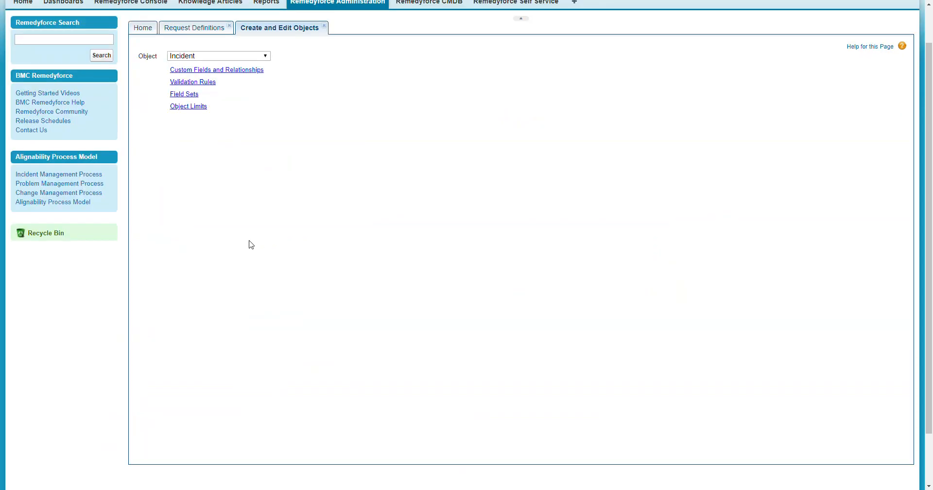
click(194, 27)
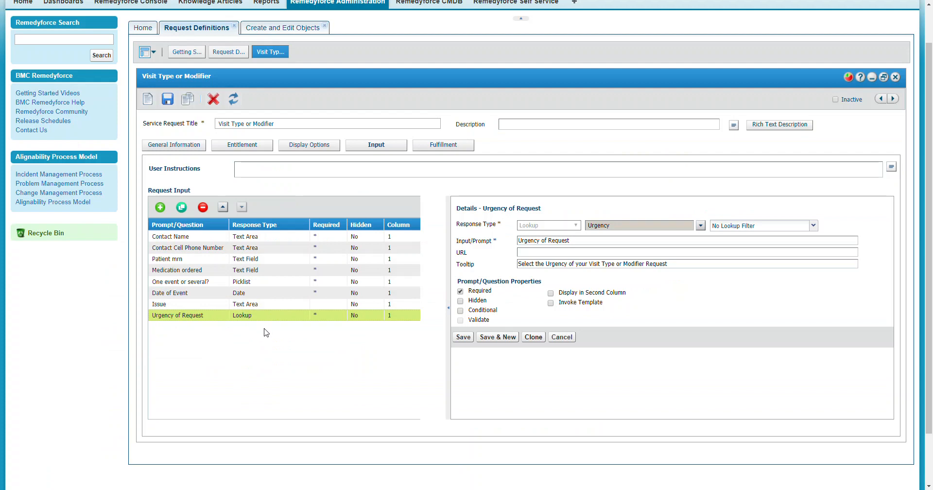
click(434, 147)
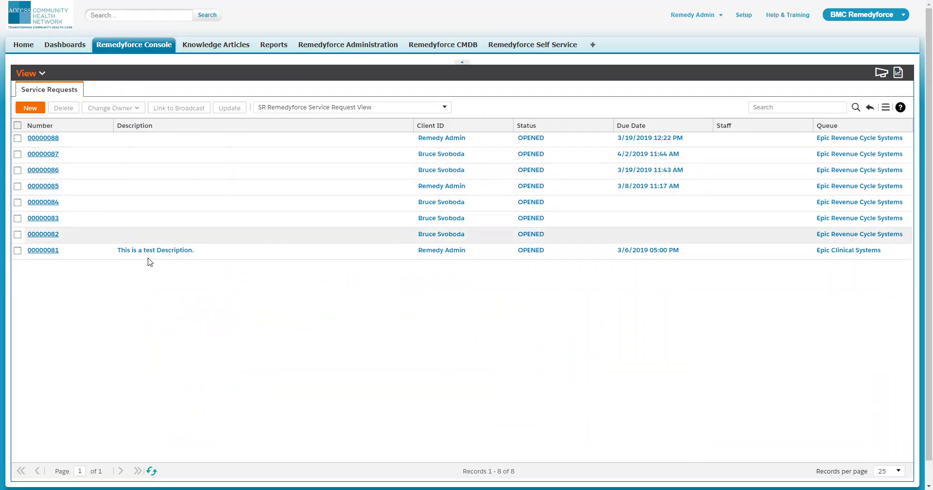
Refresh the Remedyforce Console's service request list and open the newest request to compare its Urgency field with the submitted Urgency of Request.
click(150, 471)
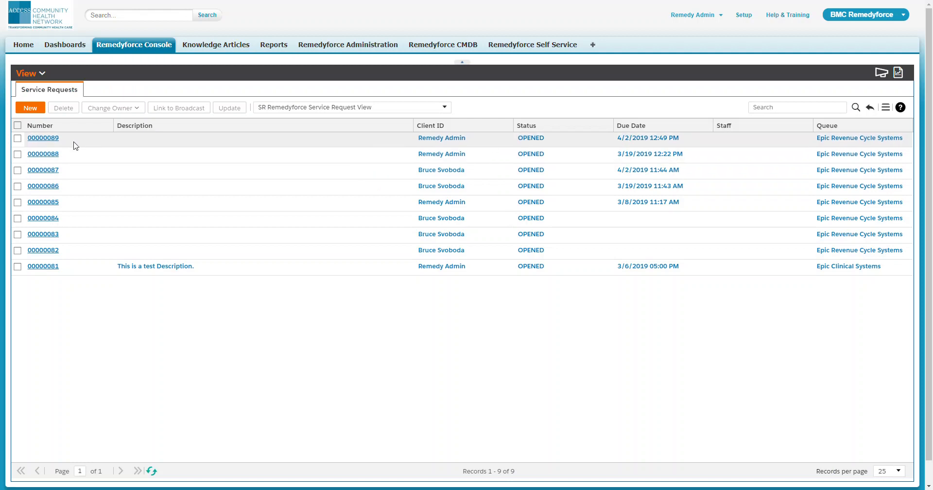
click(53, 139)
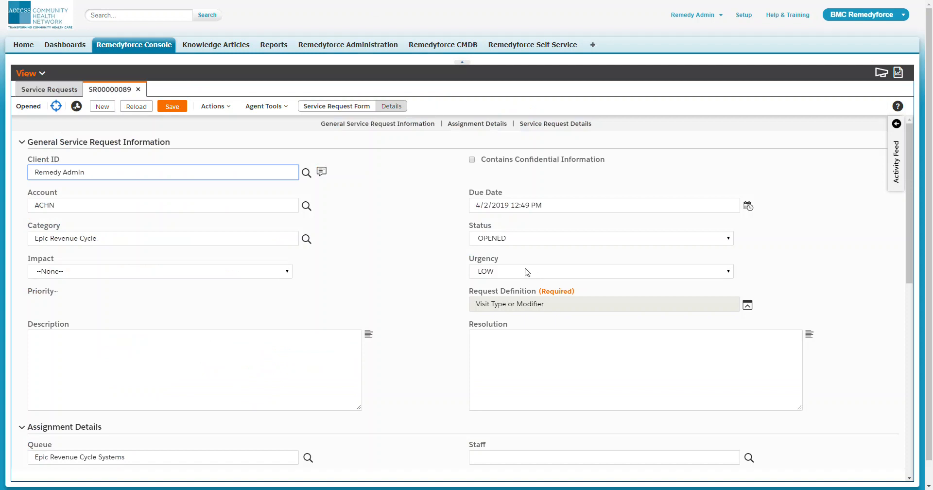
mouse_move(526, 271)
scroll(910, 281, down, 4)
scroll(909, 281, down, 4)
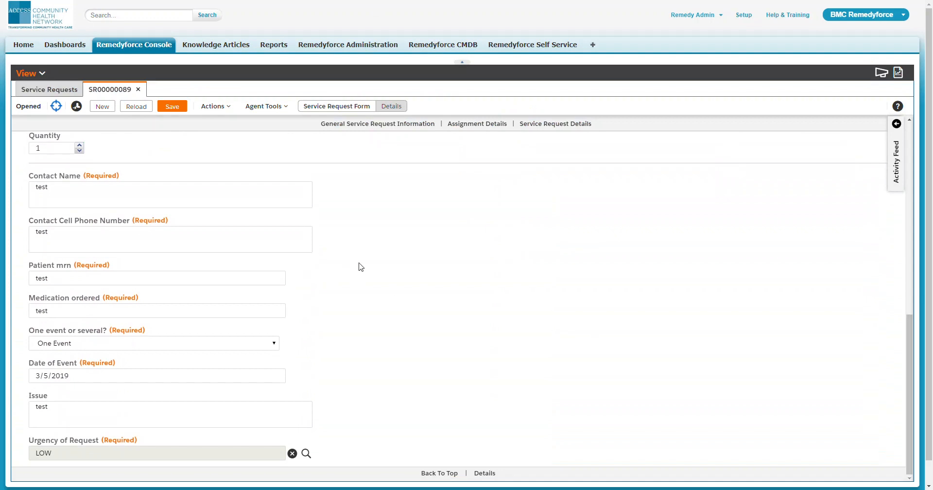
scroll(361, 267, up, 2)
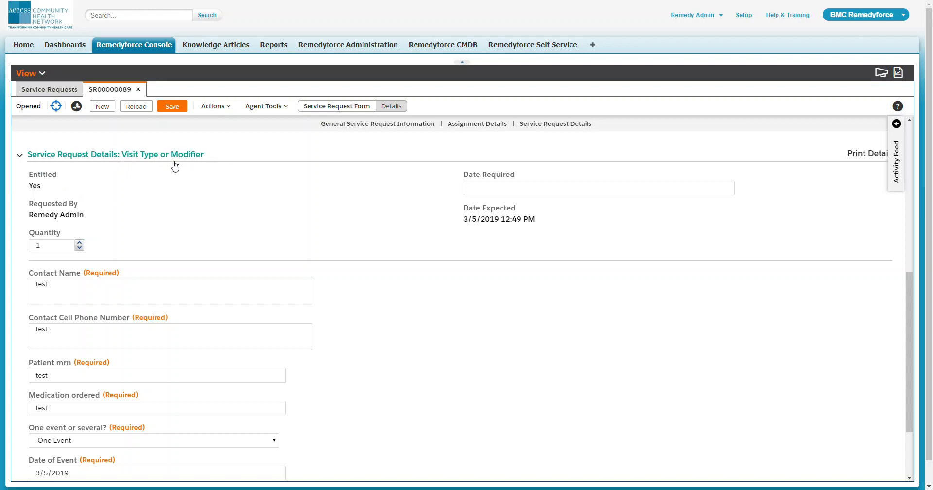
drag(908, 328, 907, 379)
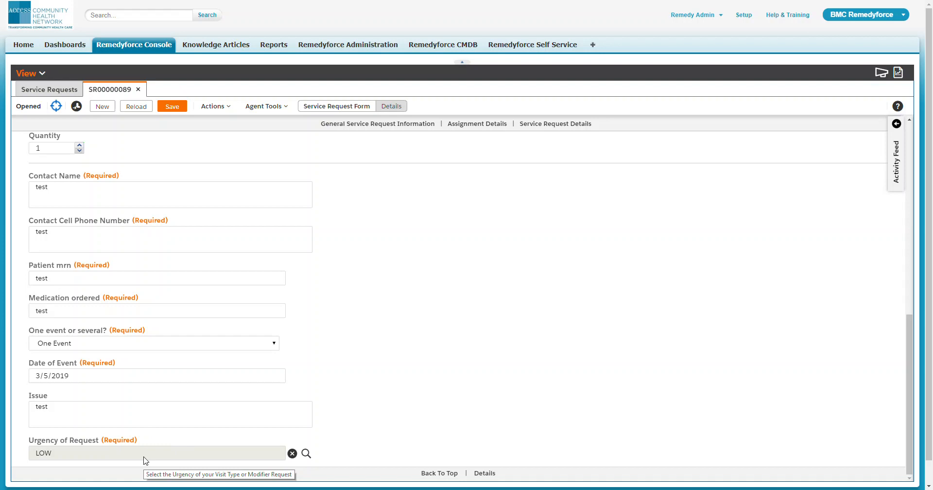
drag(909, 336, 906, 180)
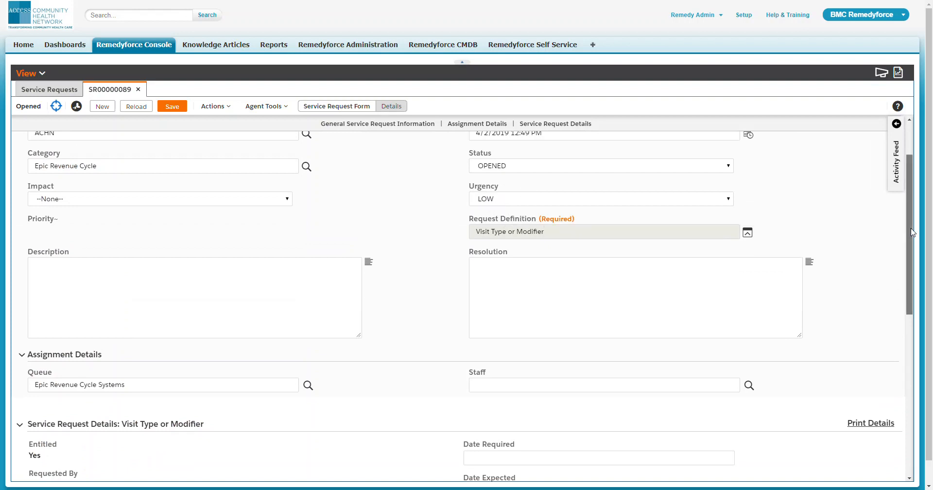
drag(911, 233, 911, 393)
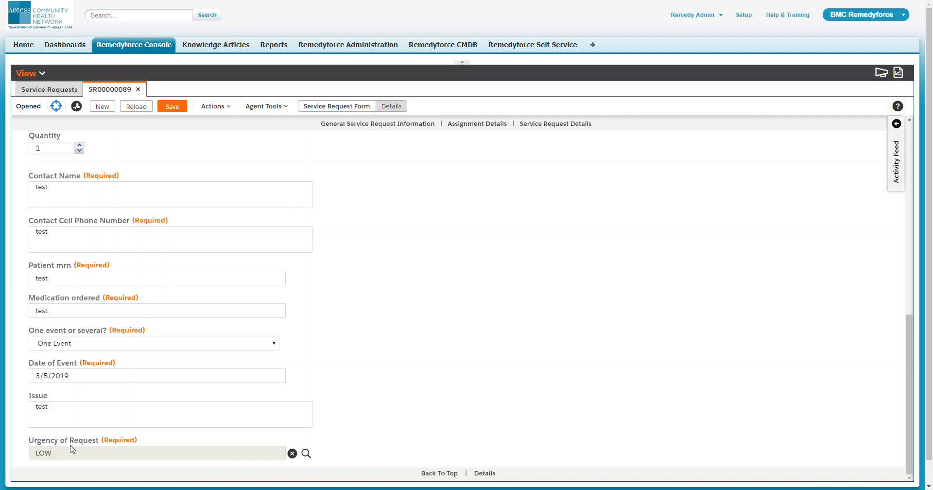
In the request definition, map the Urgency of Request input to the Urgency field of the Visit Type or Modifier - SR template and save.
drag(914, 335, 912, 145)
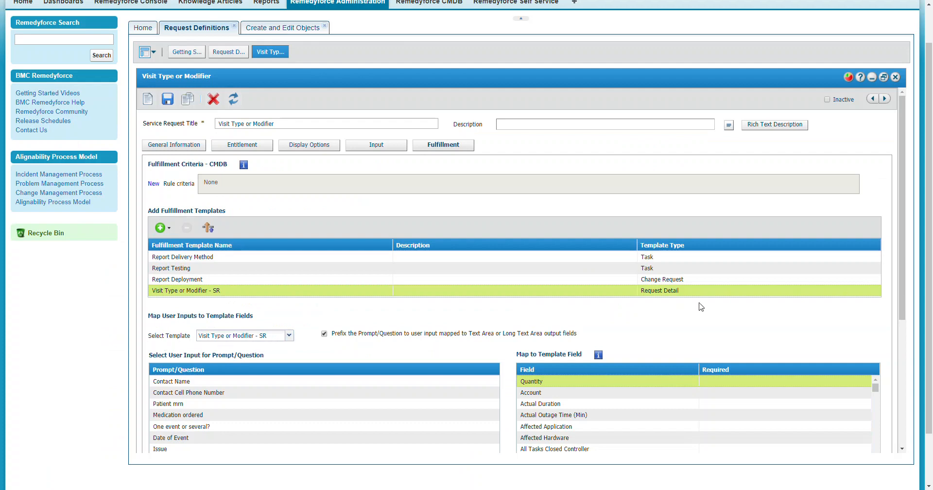
scroll(901, 291, down, 3)
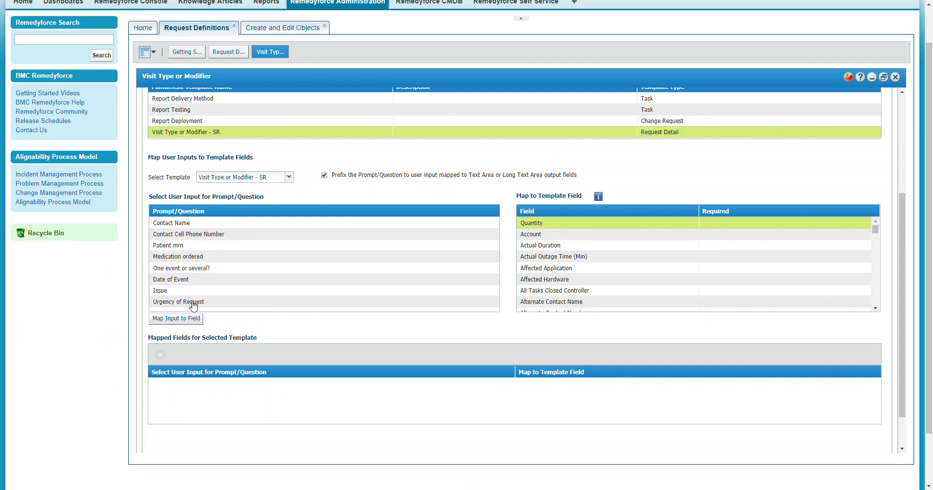
click(187, 302)
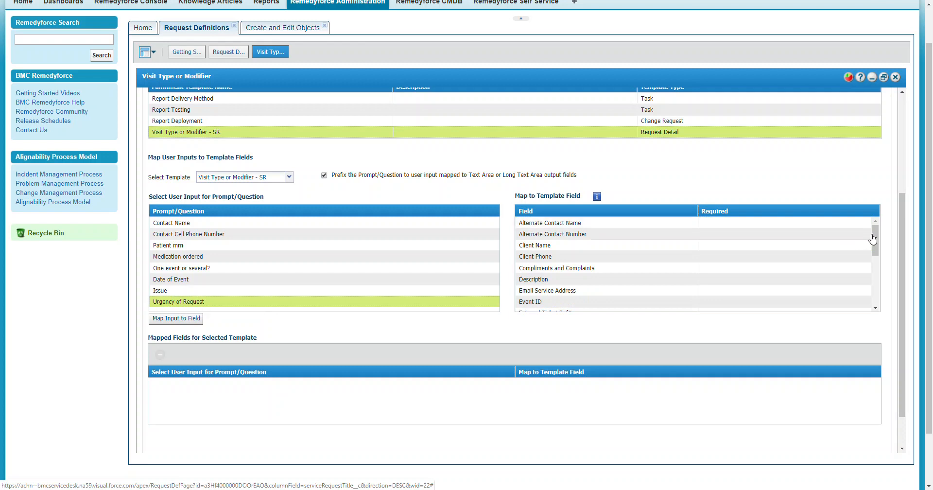
drag(873, 238, 873, 287)
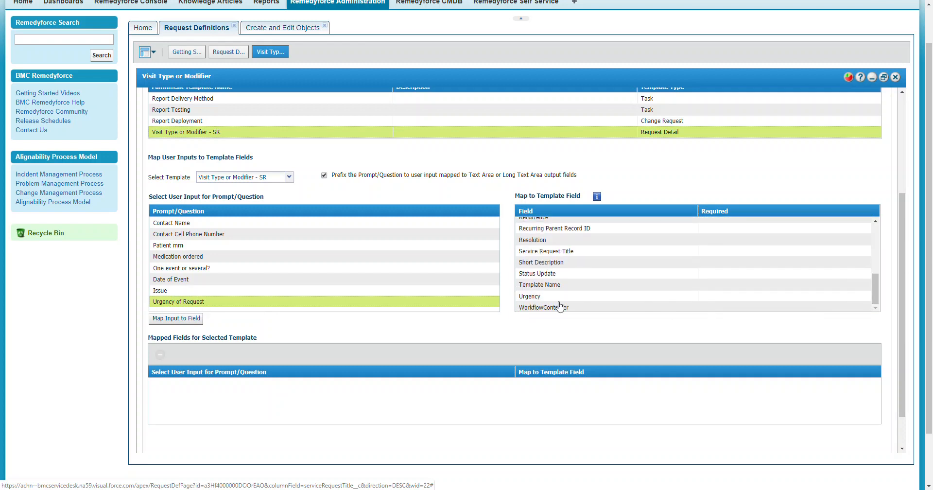
click(532, 298)
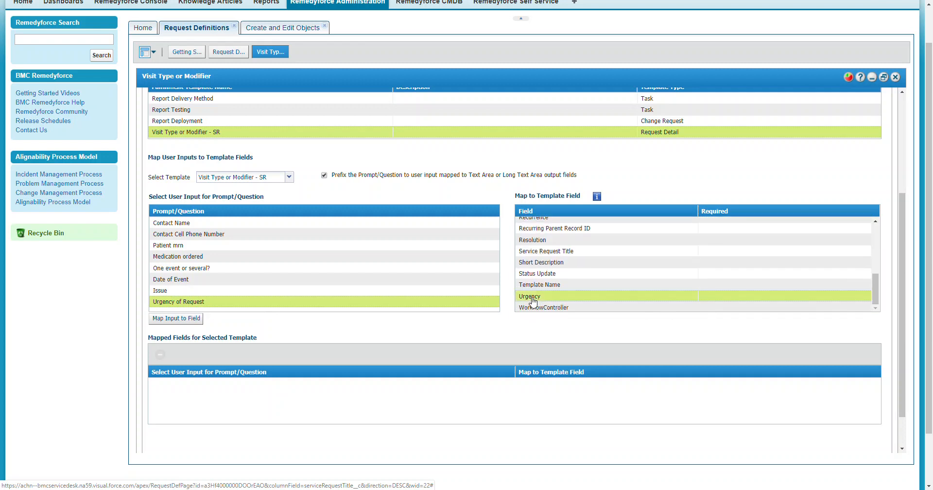
click(176, 319)
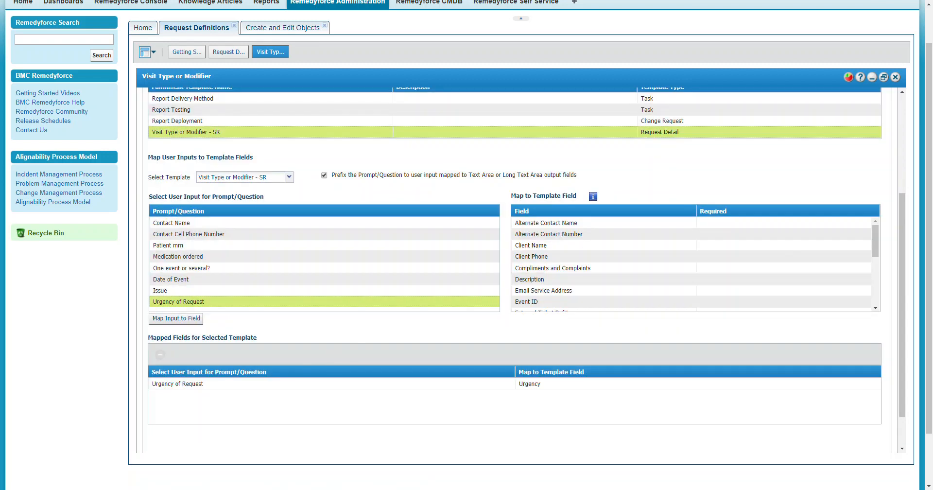
drag(904, 253, 917, 132)
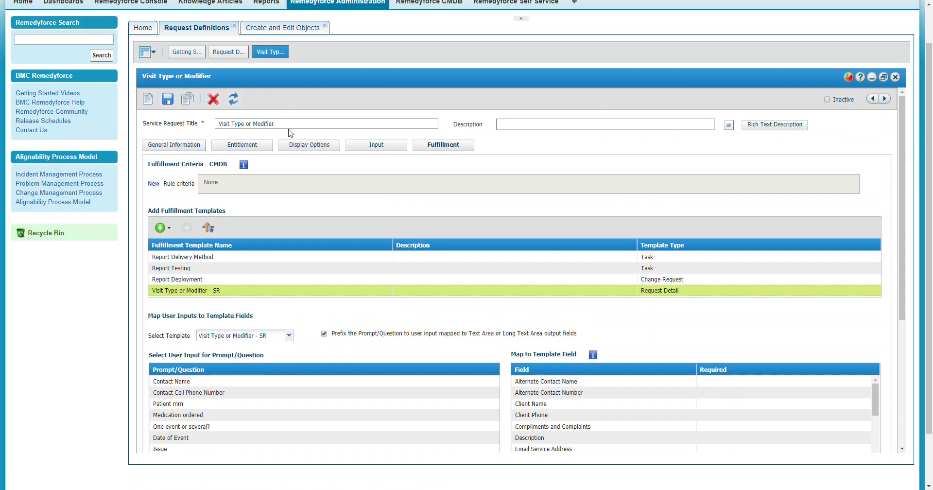
click(166, 107)
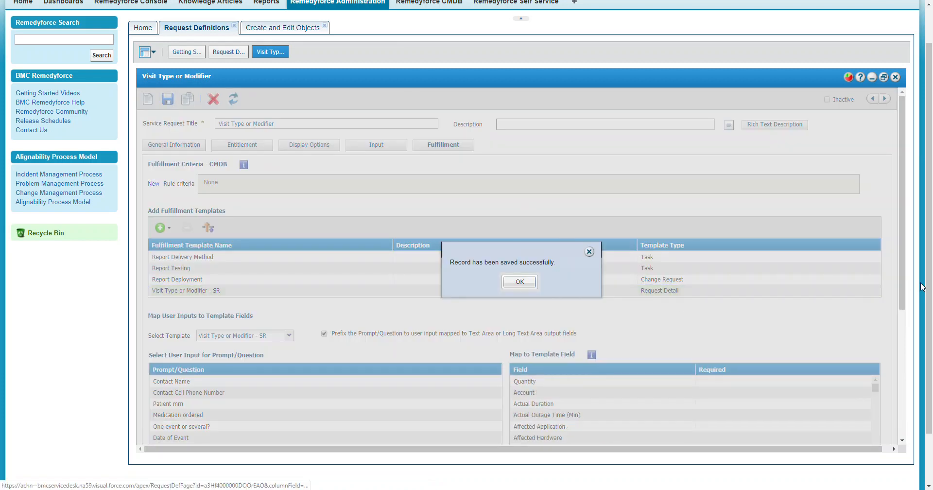